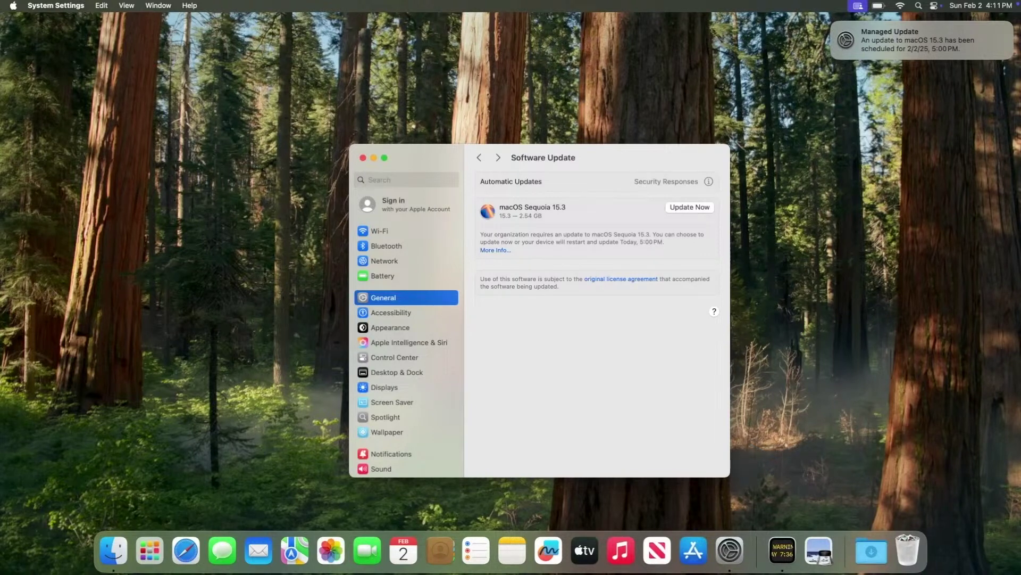
Step: Dismiss the Managed Update notification
mouse_move(834, 24)
left_click(835, 25)
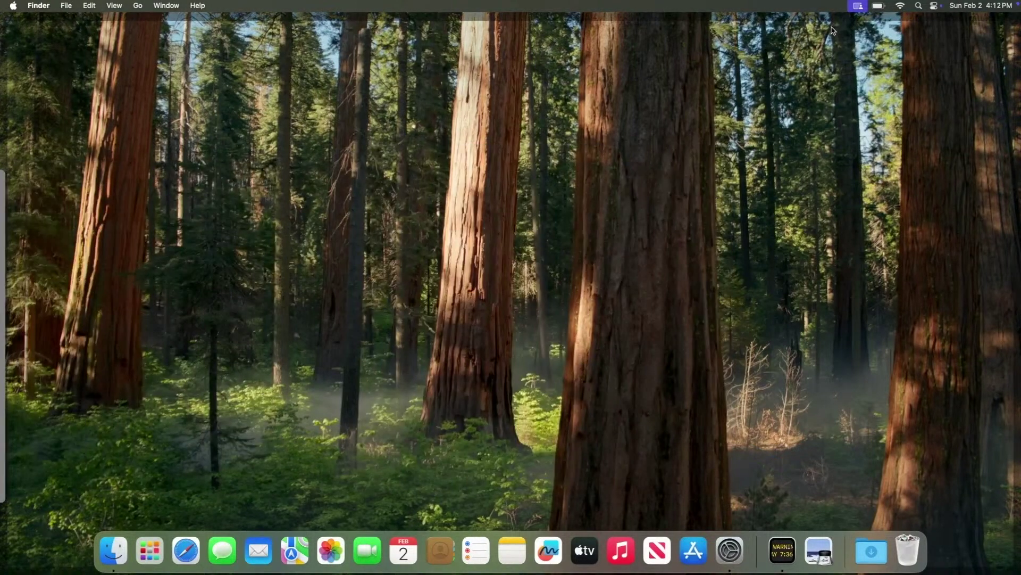
Step: Clear the windows to show the desktop, then log back in with the account password
left_click(837, 33)
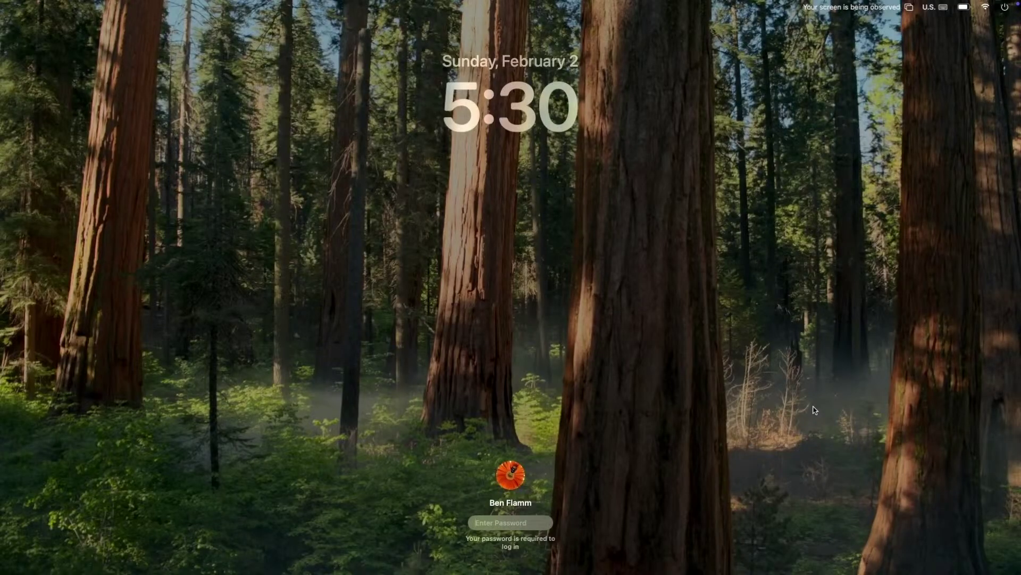
type("********")
key("Return")
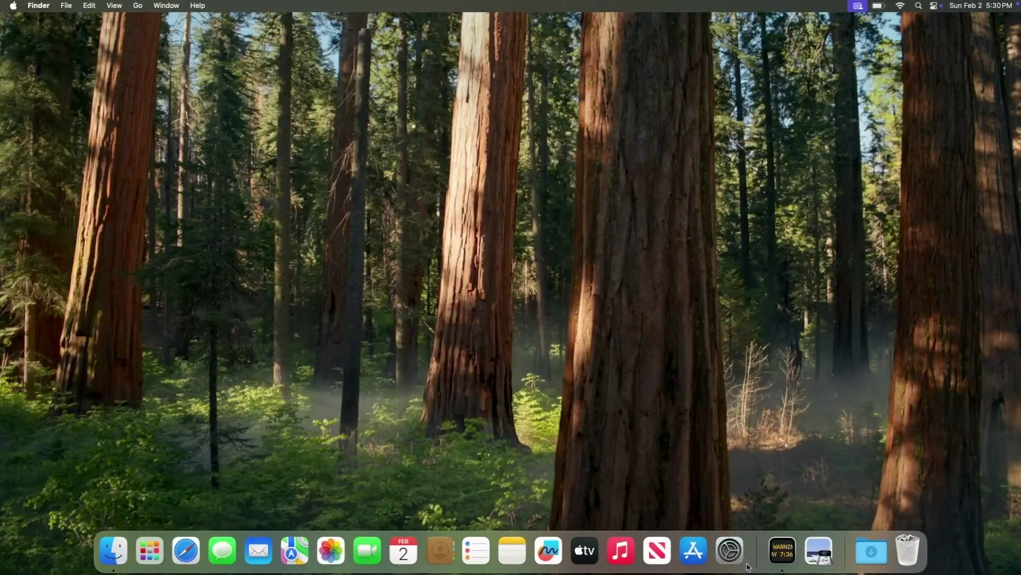
Step: Check the installed macOS version in About, then view the Software Update status
left_click(730, 551)
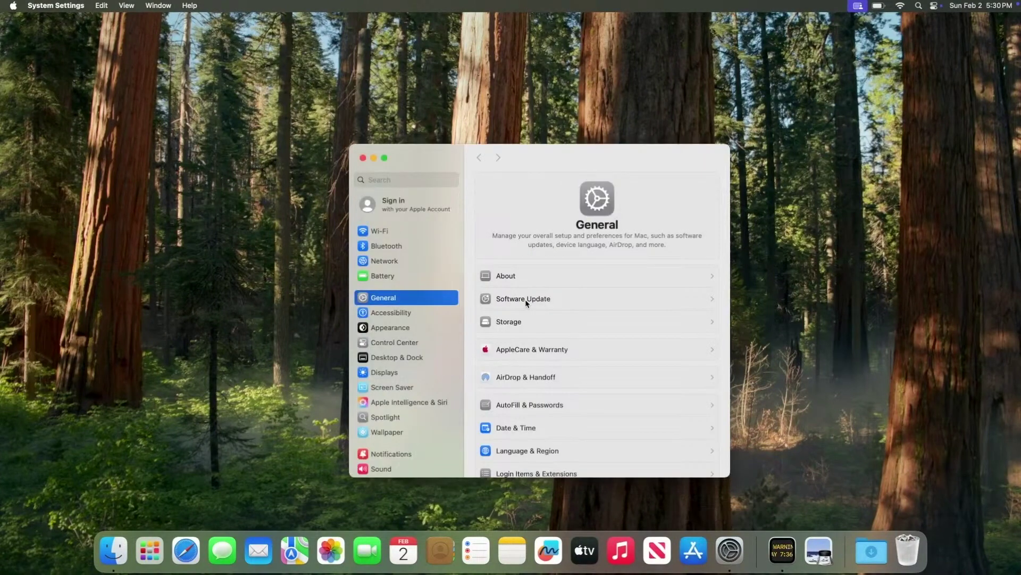
left_click(525, 278)
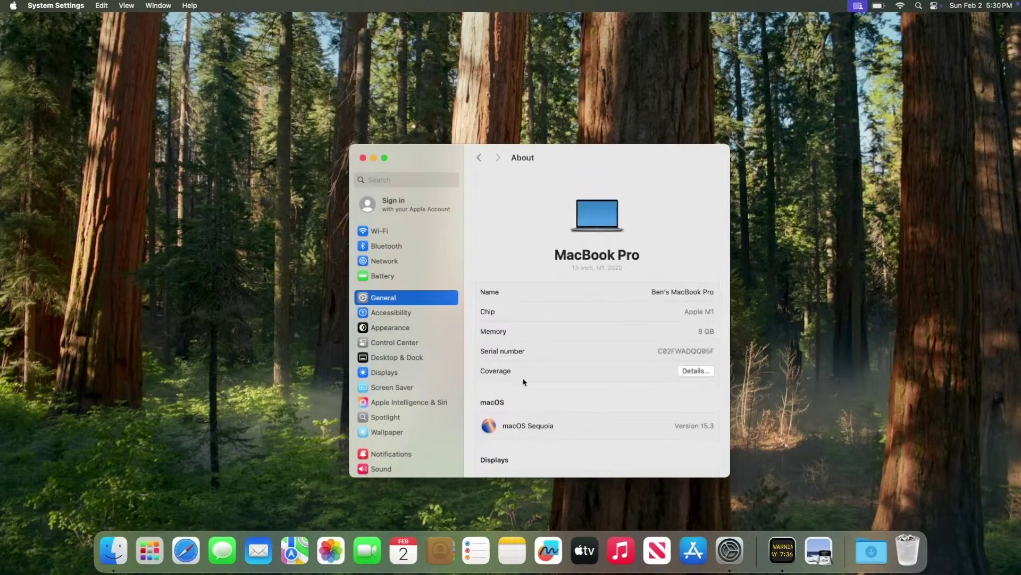
left_click(479, 156)
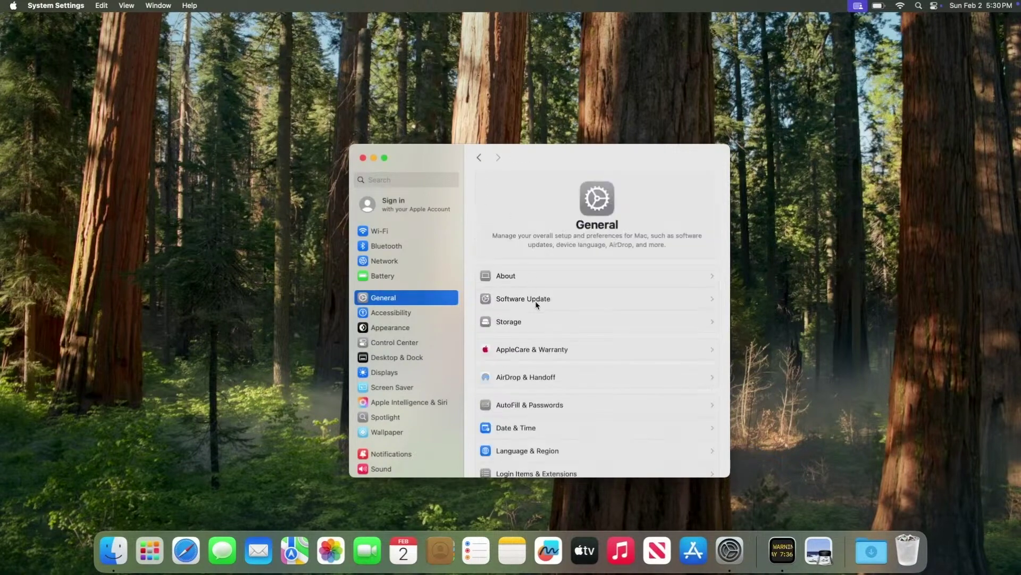
left_click(536, 300)
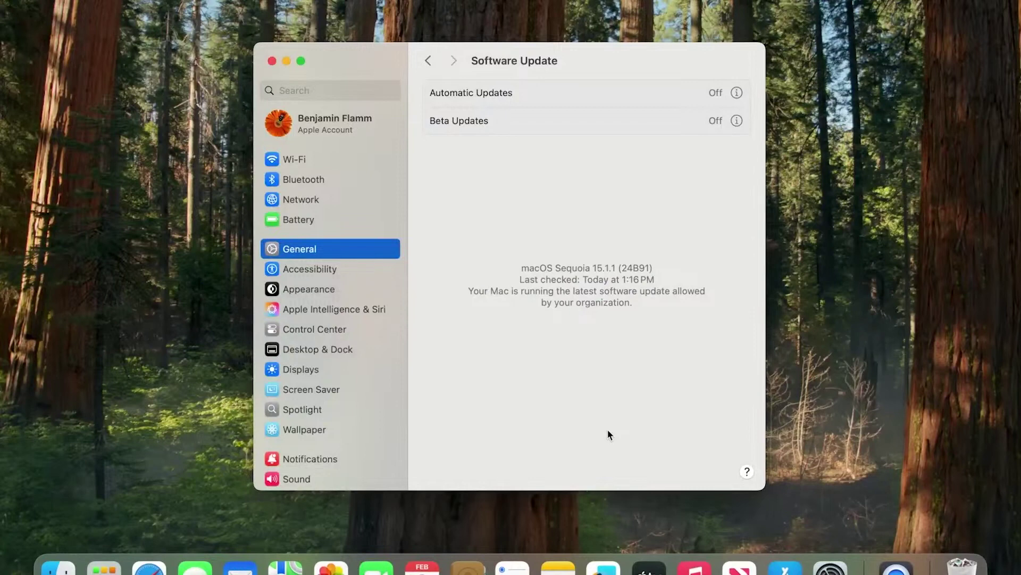
Step: Inspect the Management Profile's Software Update Global Settings (all options Off, Minor Period 90)
left_click(306, 254)
scroll(509, 398, "down", 5)
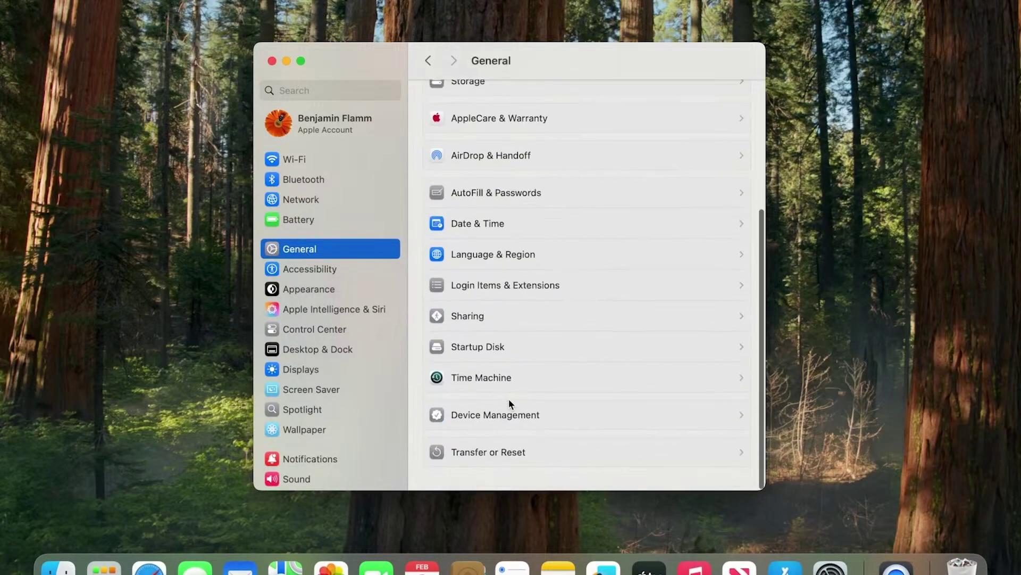
left_click(510, 432)
left_click(547, 153)
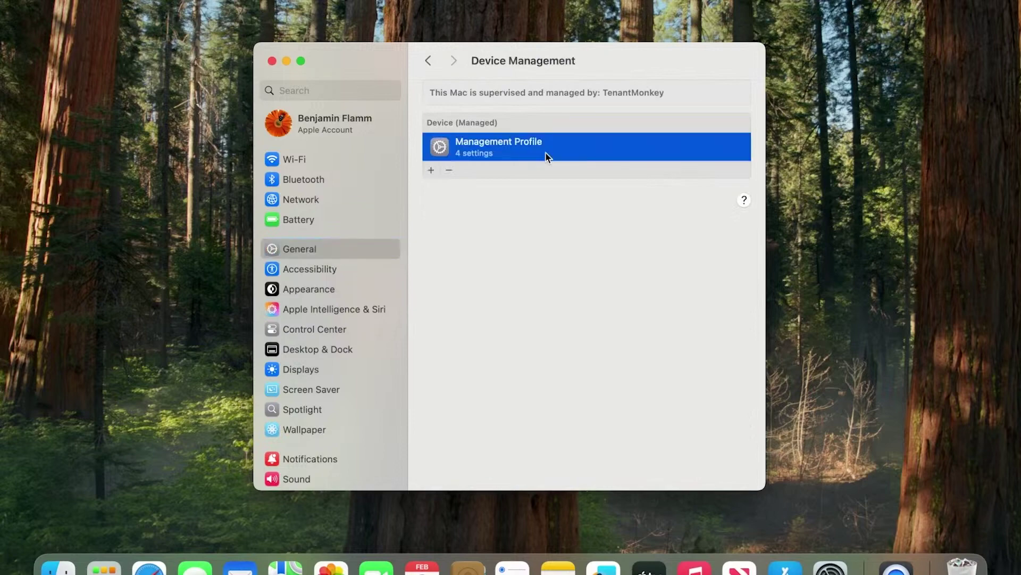
double_click(546, 152)
scroll(541, 258, "down", 15)
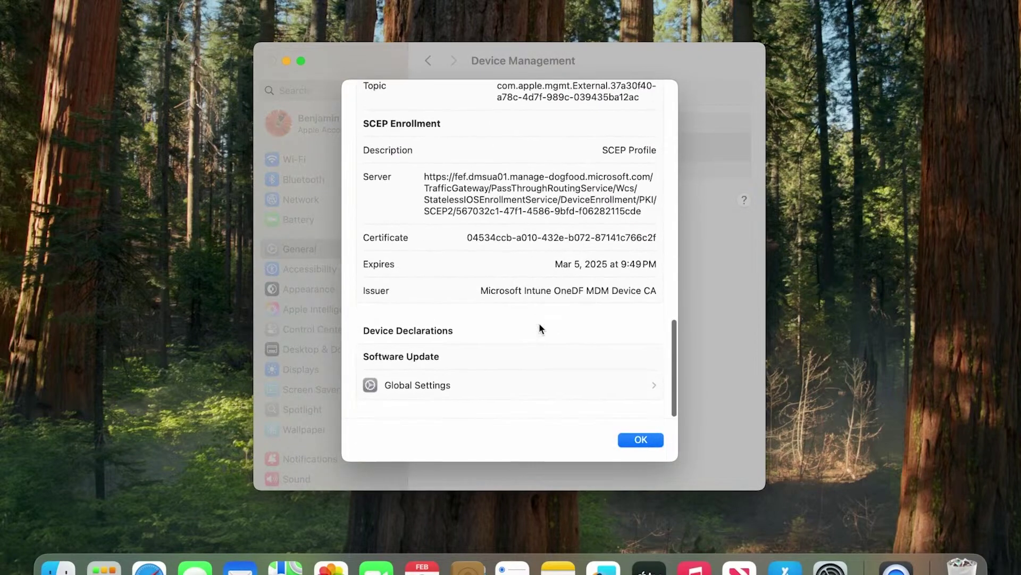
left_click(516, 387)
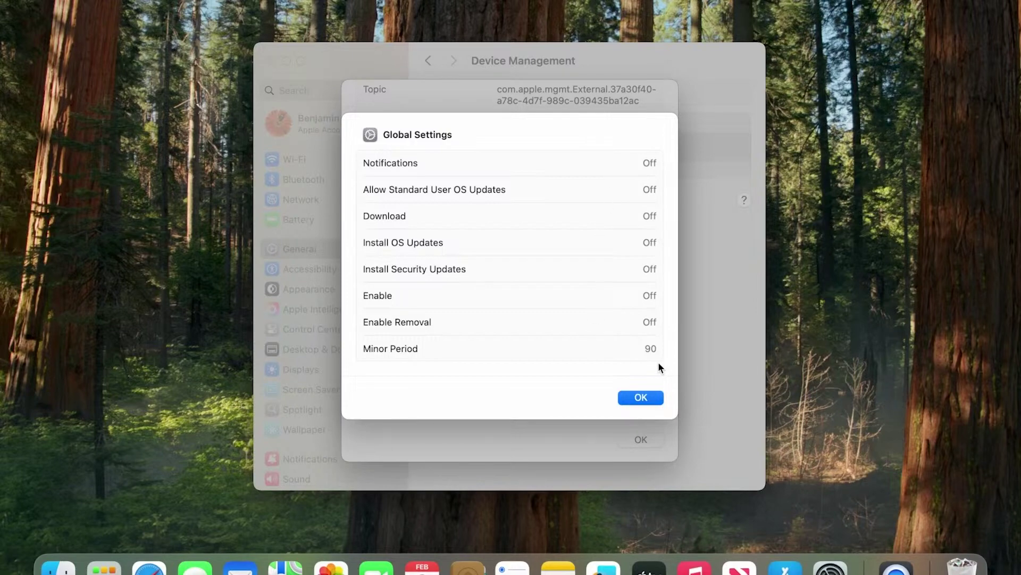
left_click(653, 398)
left_click(641, 440)
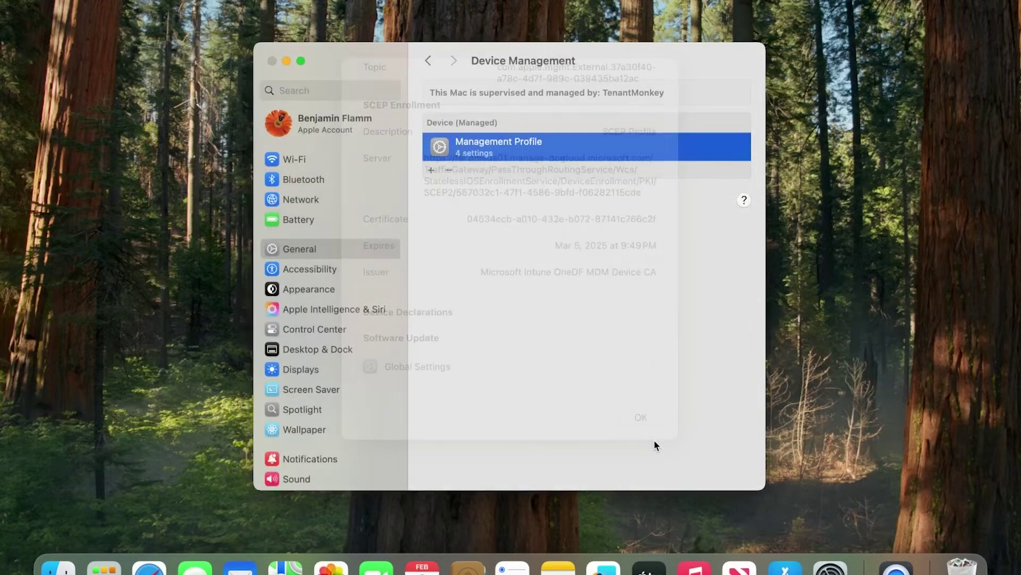
Step: View Software Update showing macOS Sequoia 15.1.1 and its Automatic Updates options
left_click(332, 250)
left_click(504, 247)
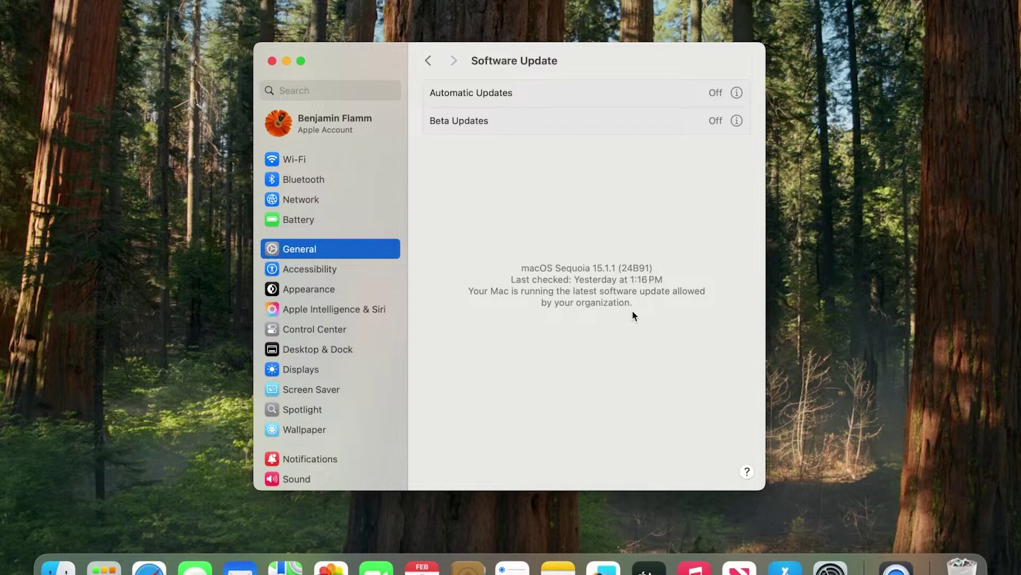
left_click(737, 92)
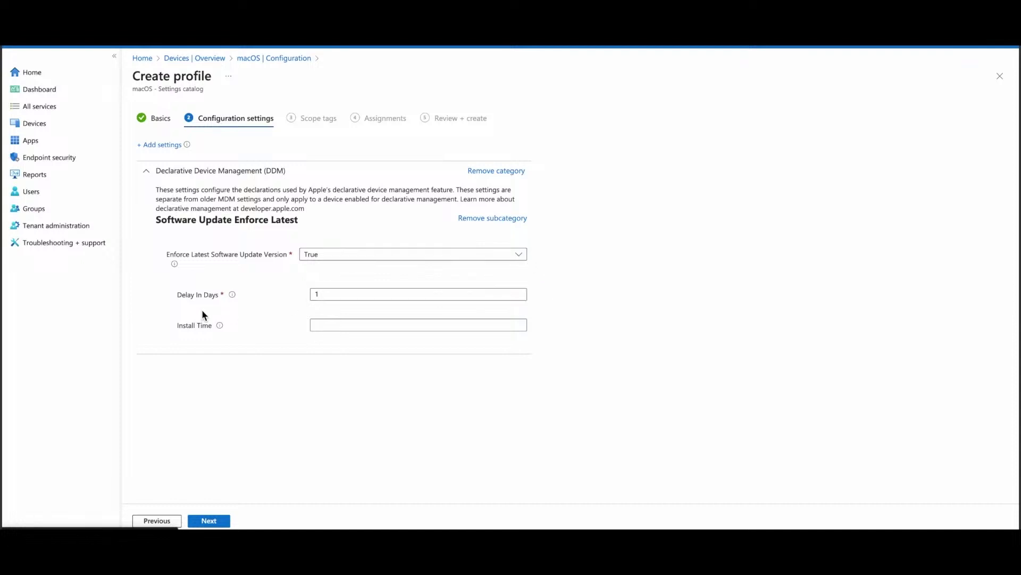
Step: Set the enforce-latest update's Install Time to 17:00
mouse_move(234, 295)
left_click(333, 324)
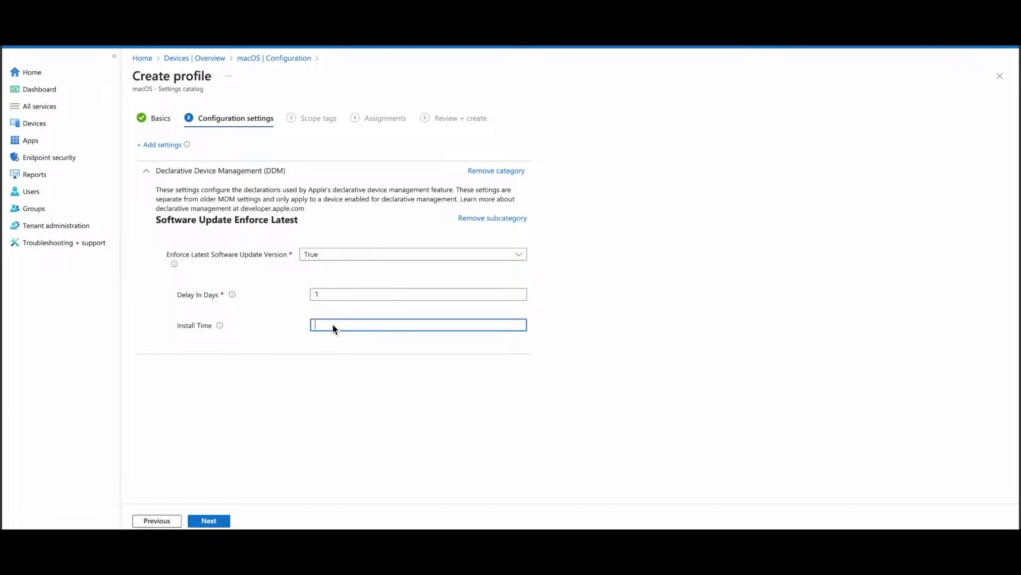
type("17:00")
Step: Advance through Scope tags, Assignments and Review, then create the DDM Enforce Latest policy
left_click(208, 521)
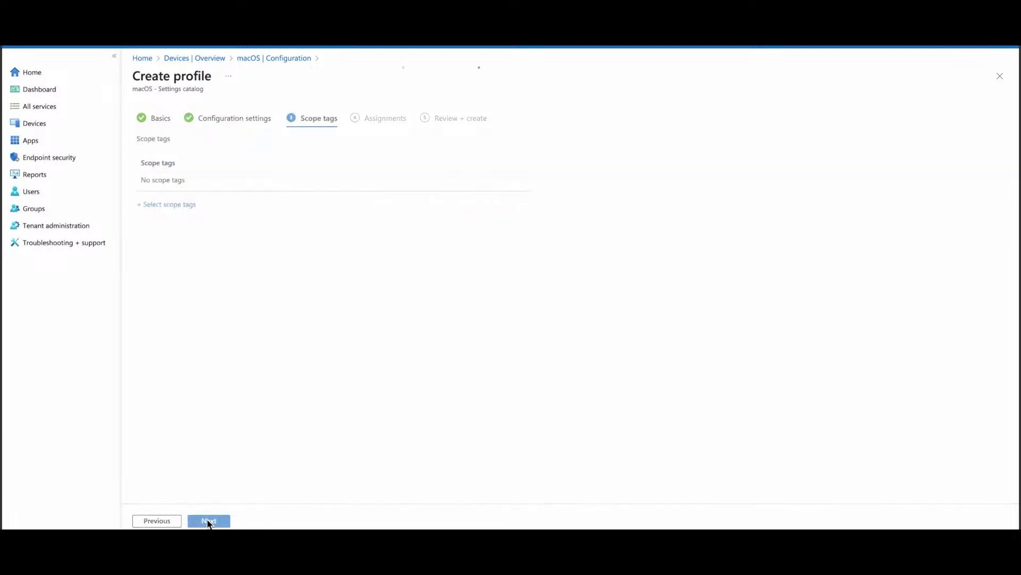
left_click(208, 521)
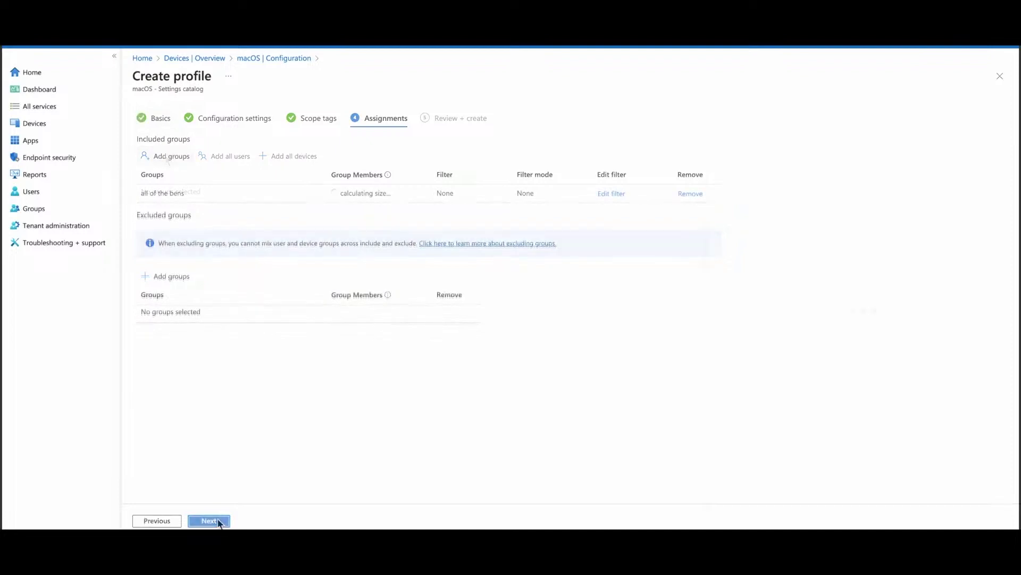
left_click(210, 520)
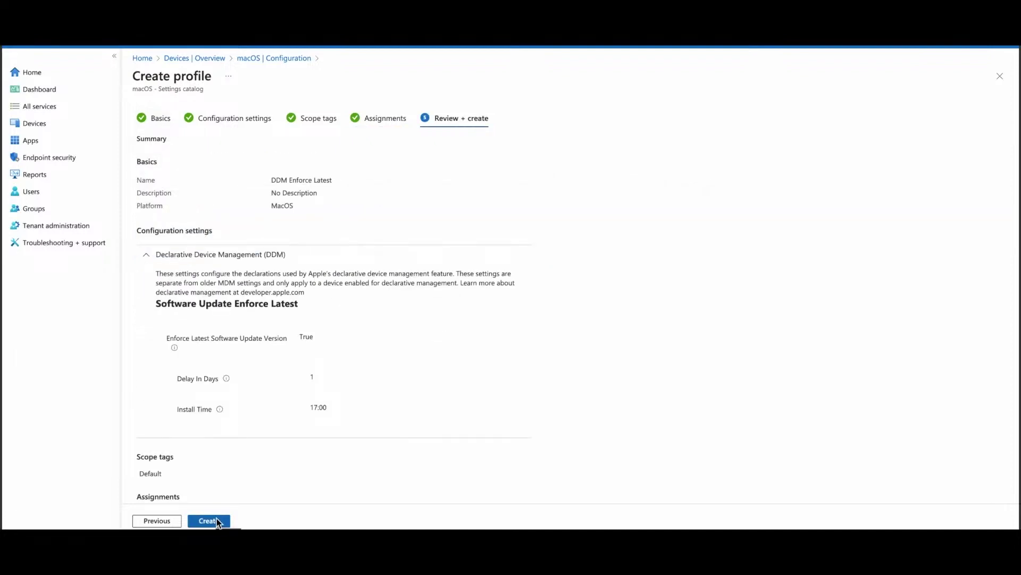
left_click(217, 520)
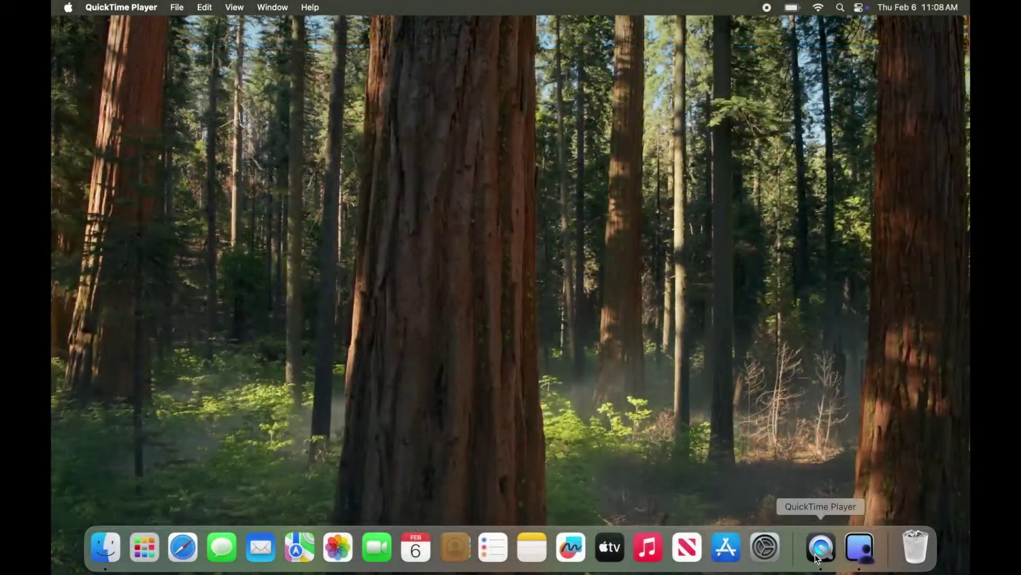
Step: Inspect the Management Profile's Required Software Update (15.3) declaration, due Feb 7 at 5:00 PM
left_click(767, 556)
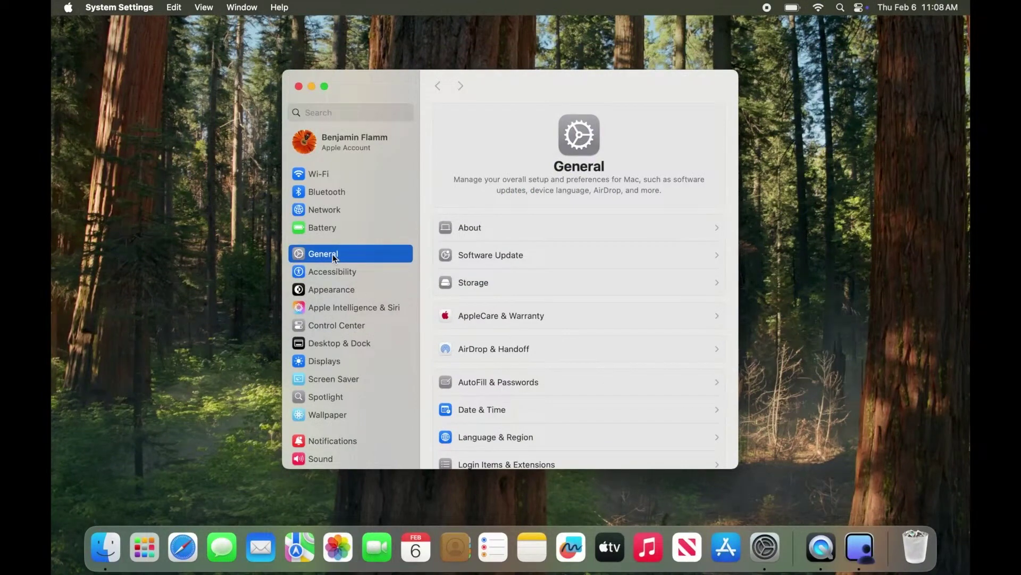
scroll(572, 365, "down", 5)
left_click(560, 405)
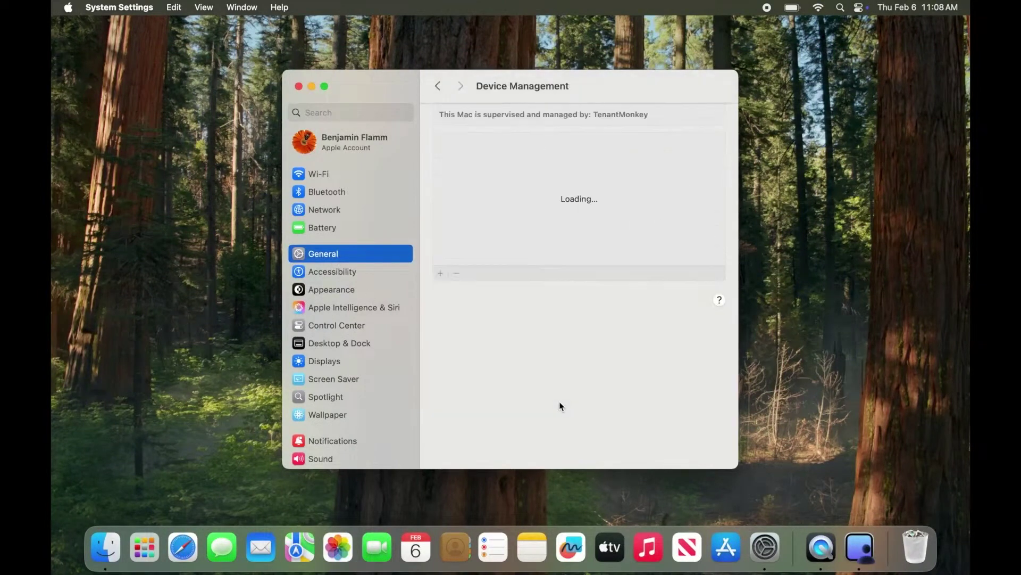
double_click(512, 162)
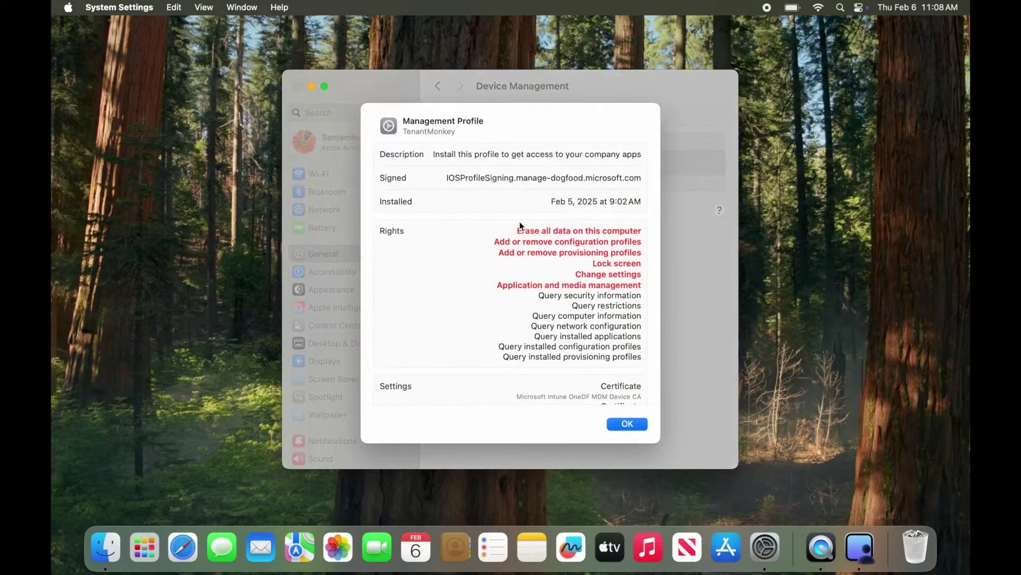
scroll(521, 226, "down", 15)
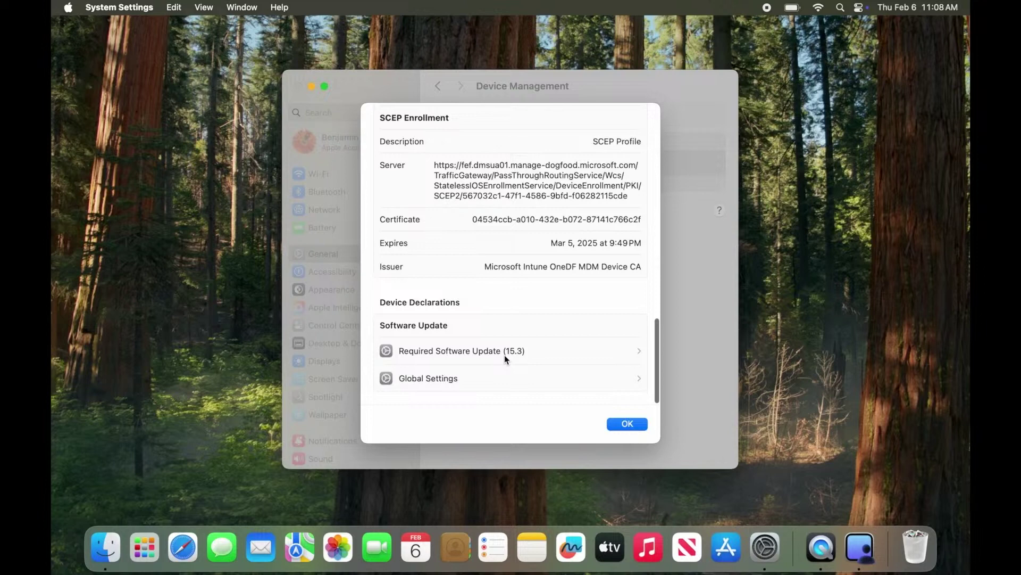
left_click(505, 357)
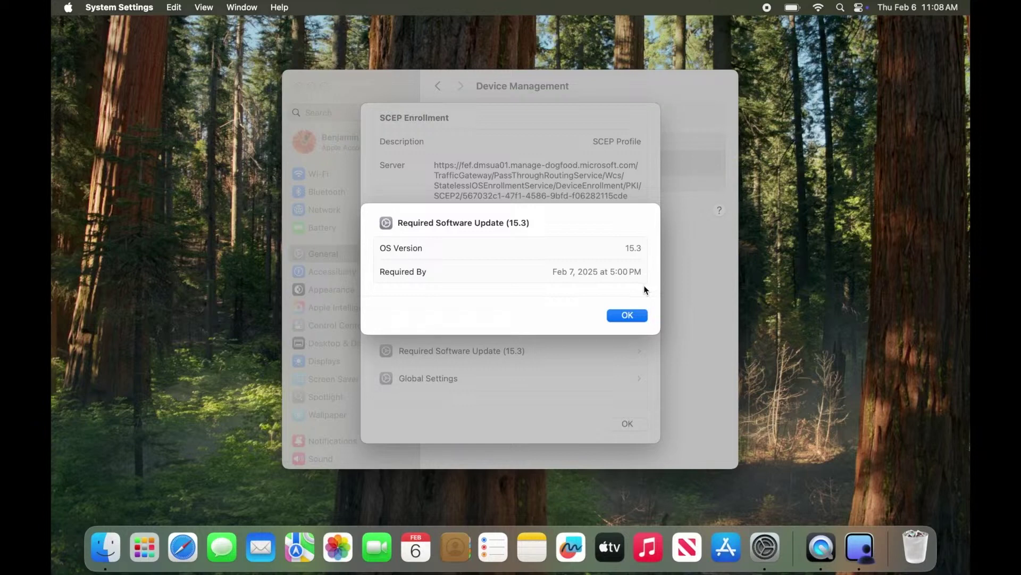
left_click(631, 316)
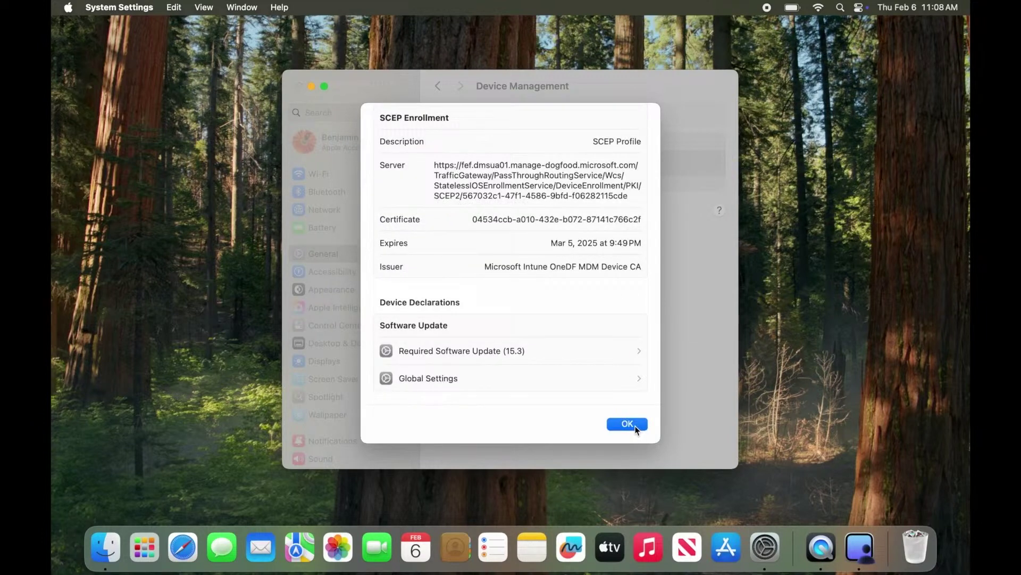
left_click(633, 425)
Step: Check the required macOS Sequoia 15.3 update on the Software Update page
left_click(369, 254)
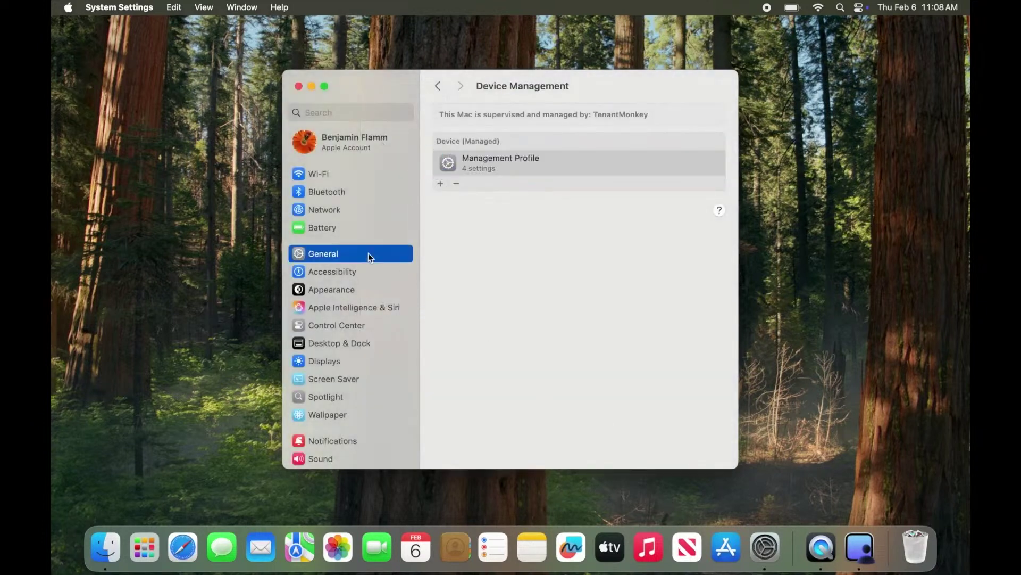
left_click(499, 261)
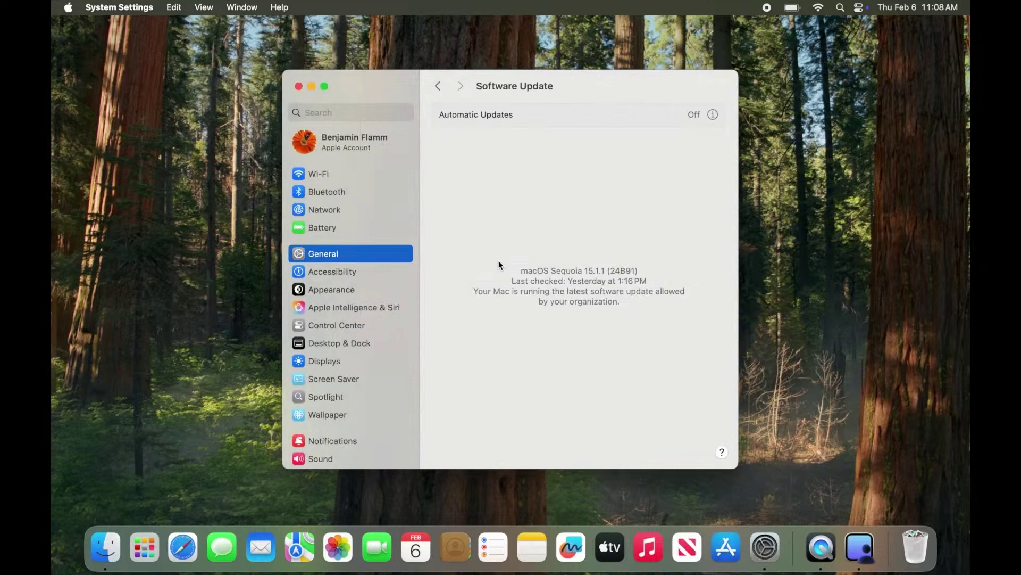